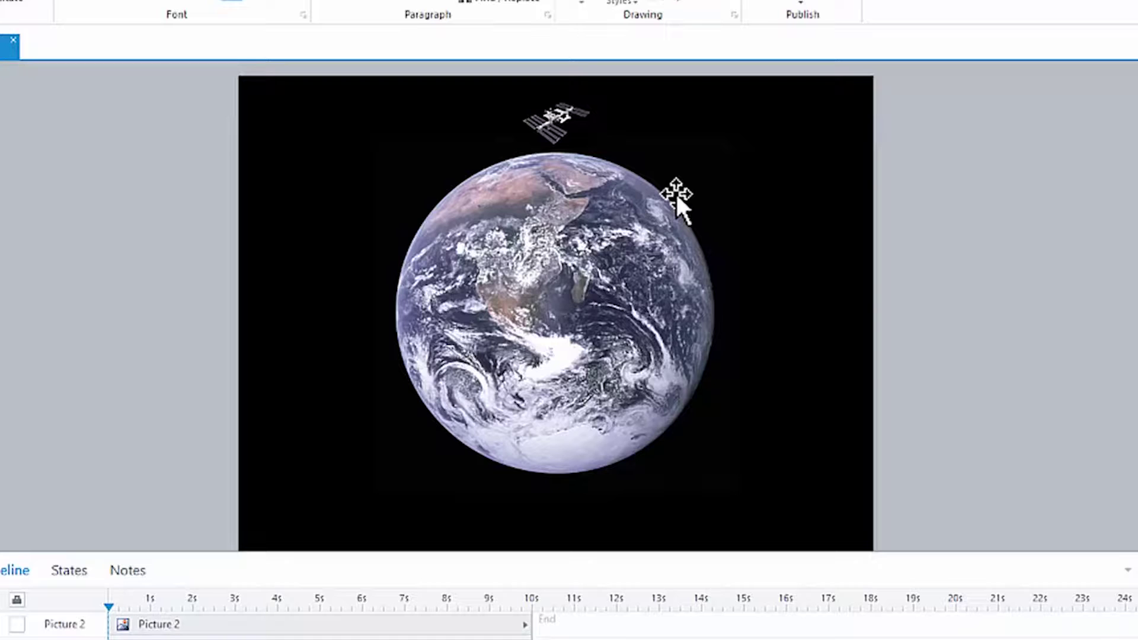
- Try turning the ISS picture into a dial centred on the Earth, then undo it
left_click(492, 244)
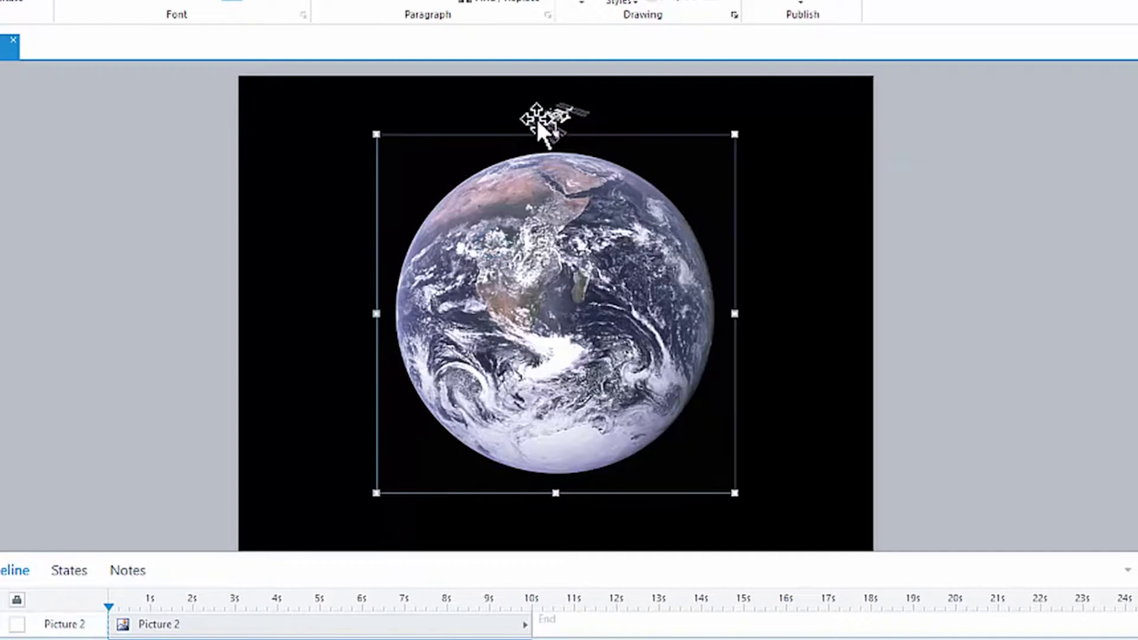
left_click(583, 108)
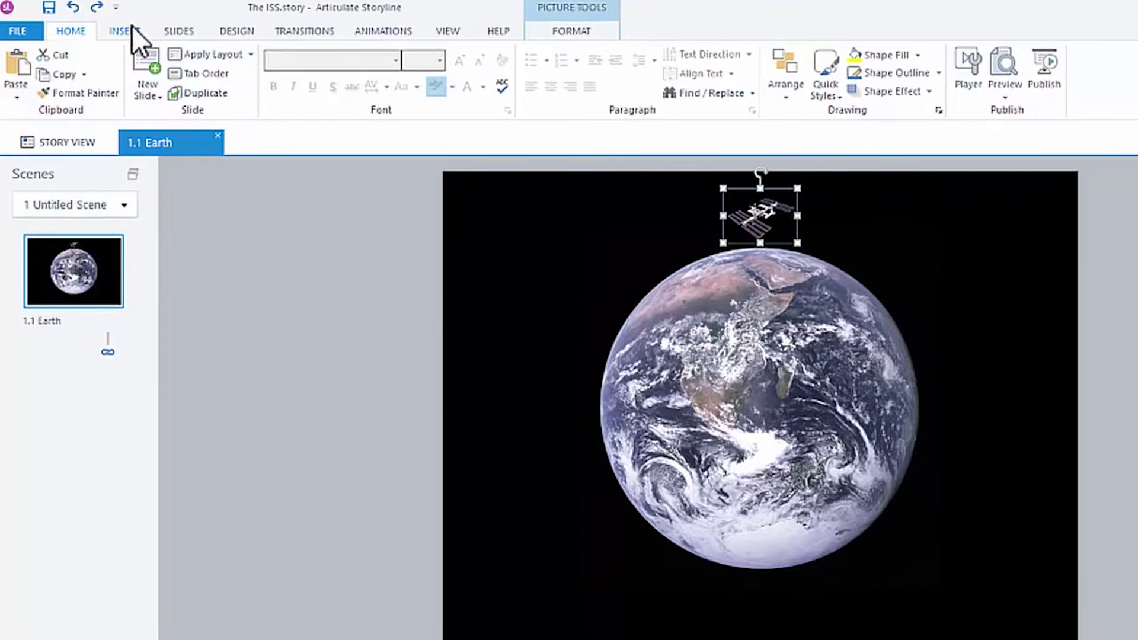
left_click(0, 0)
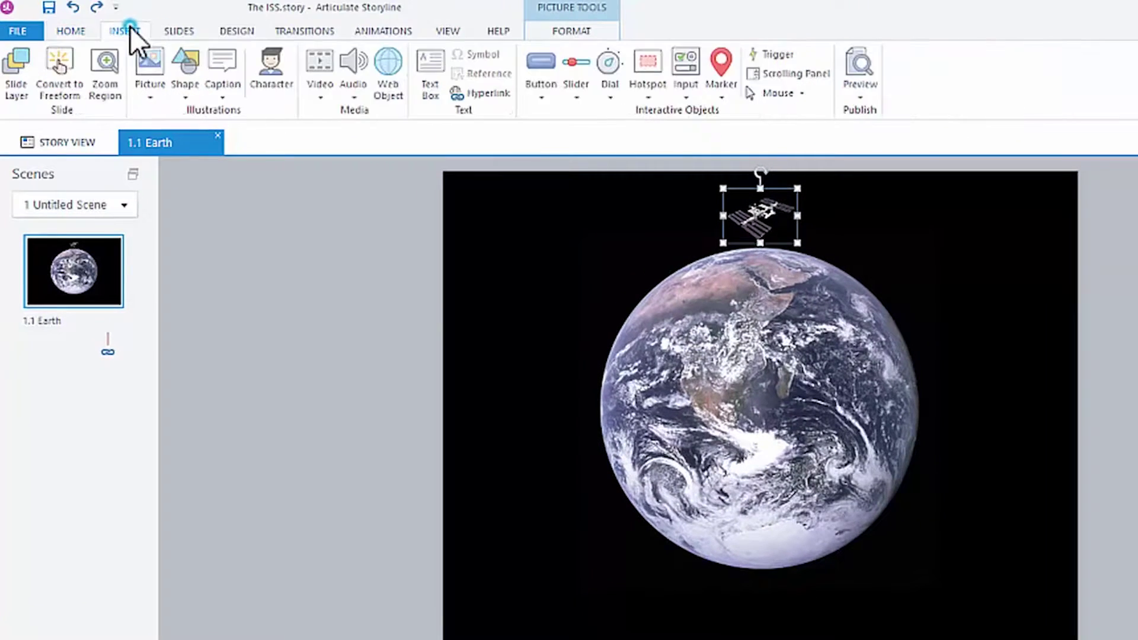
left_click(609, 78)
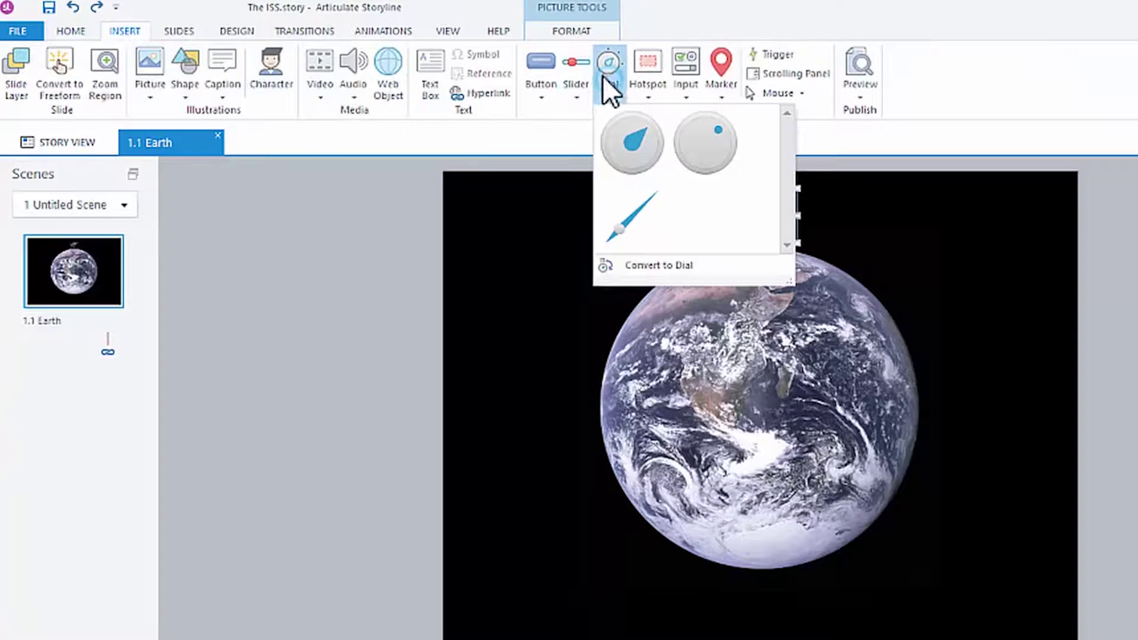
left_click(639, 260)
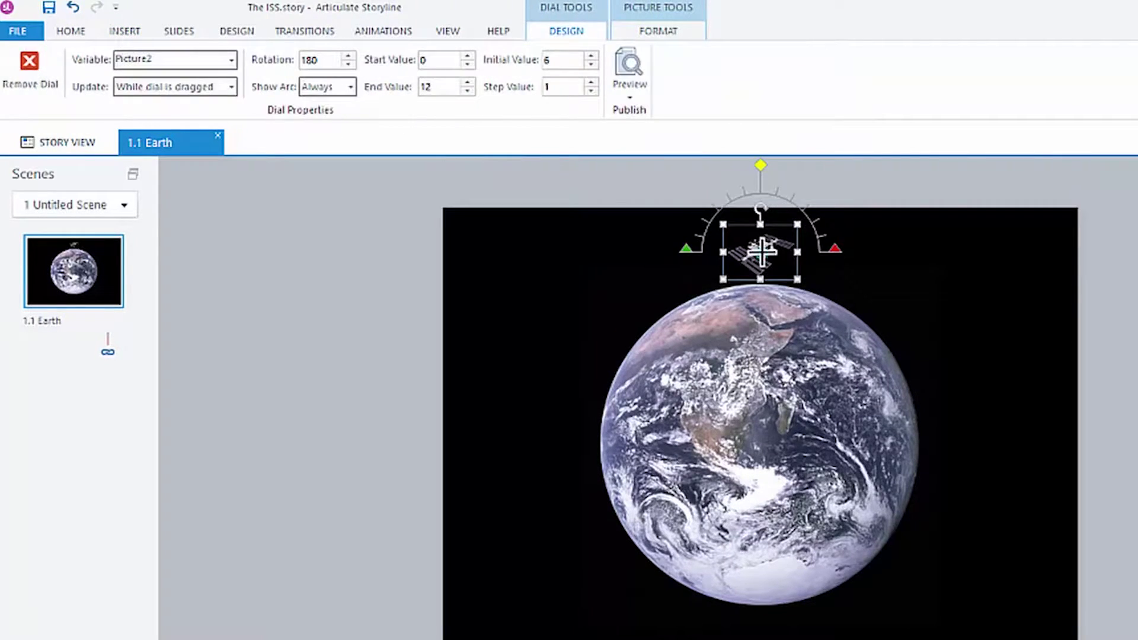
left_click_drag(762, 252, 761, 437)
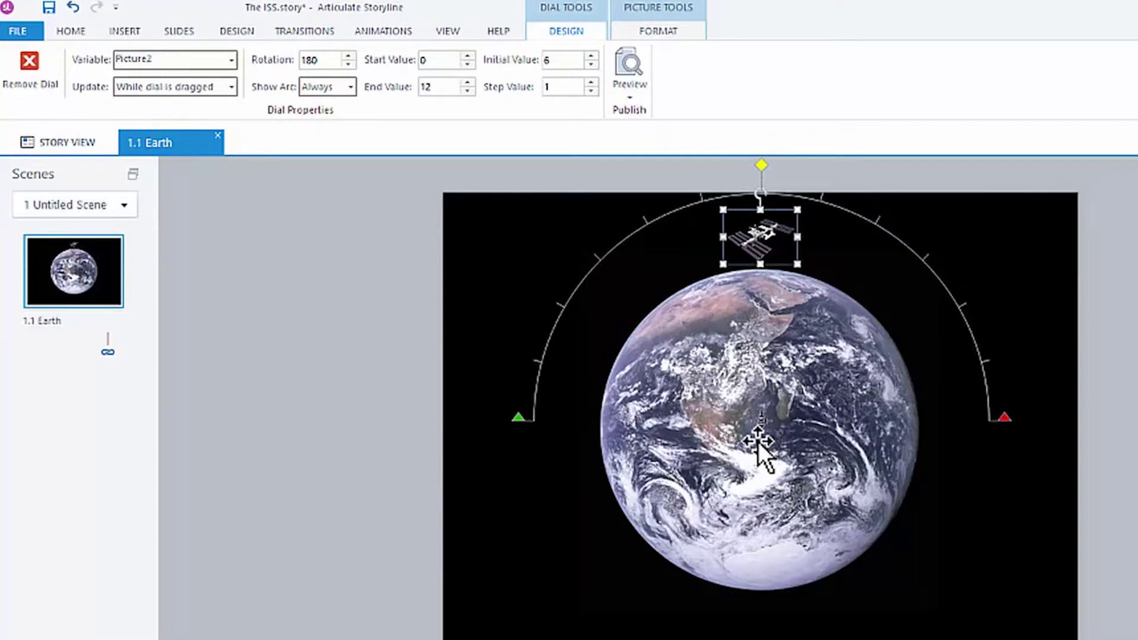
key("ctrl+z")
key("ctrl+z")
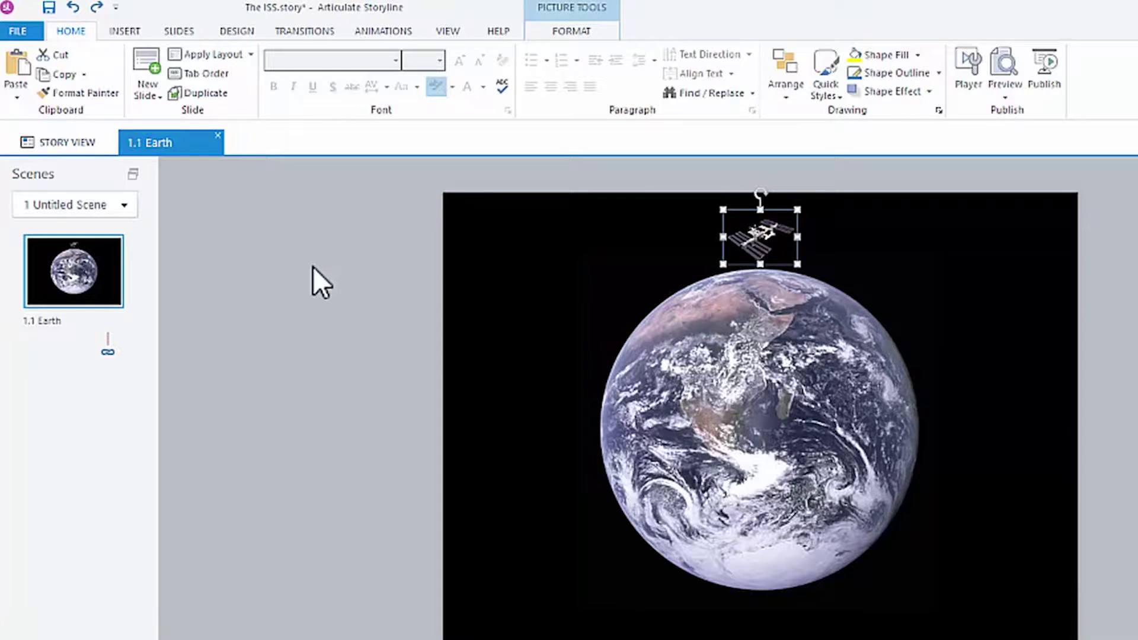
- Draw a small plus shape, fill it yellow, and move it onto the Earth
left_click(313, 267)
left_click(748, 233)
left_click(126, 31)
left_click(182, 90)
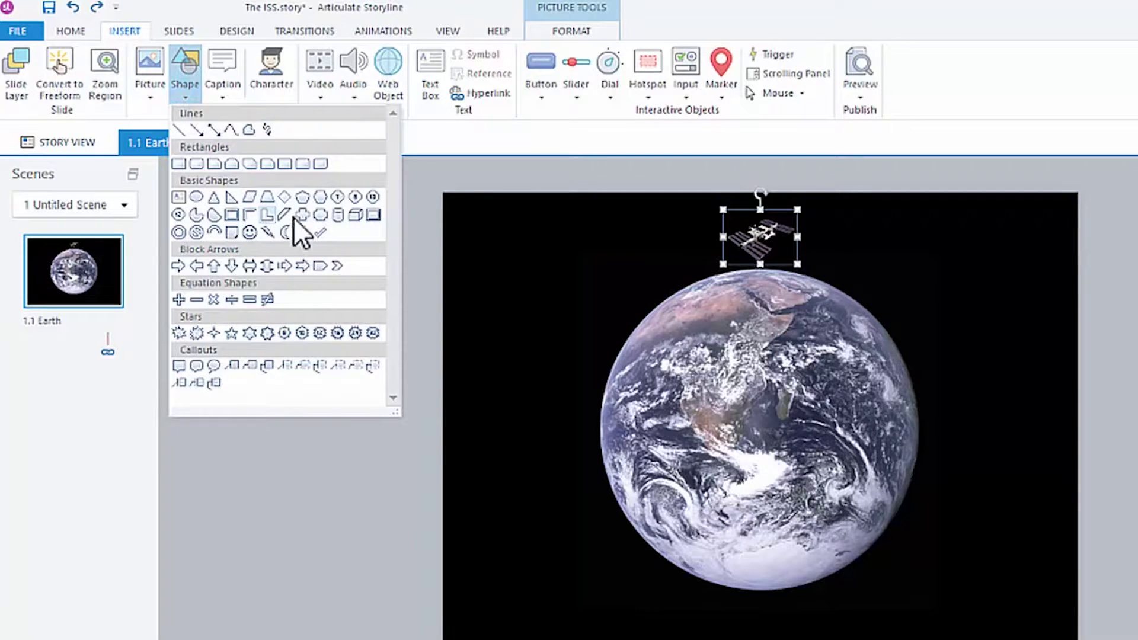
left_click(179, 299)
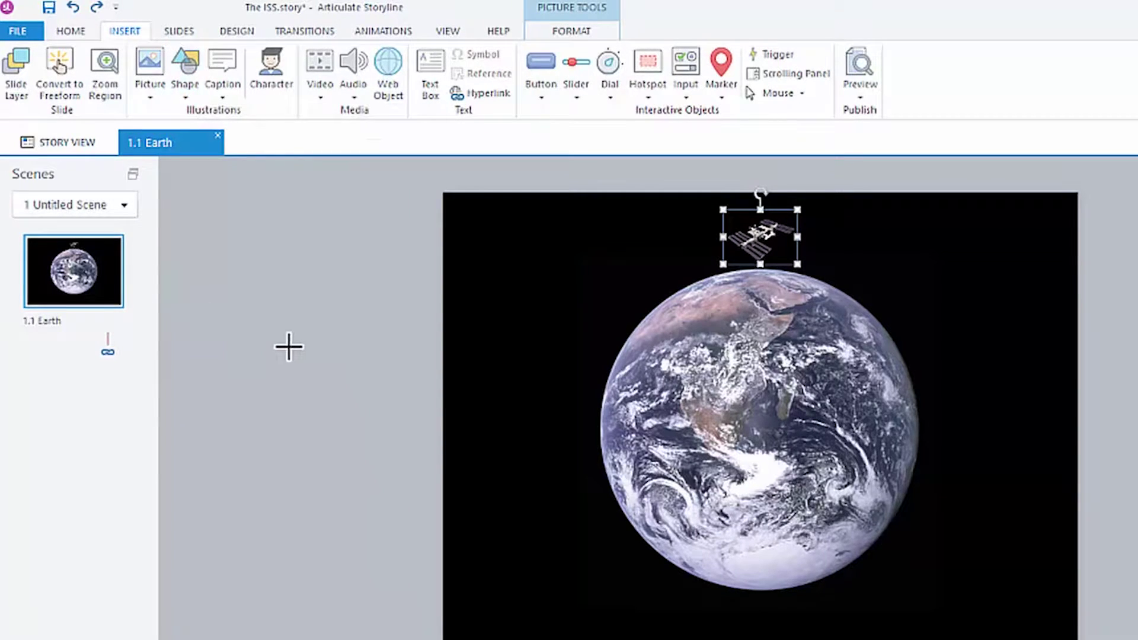
left_click_drag(294, 348, 331, 379)
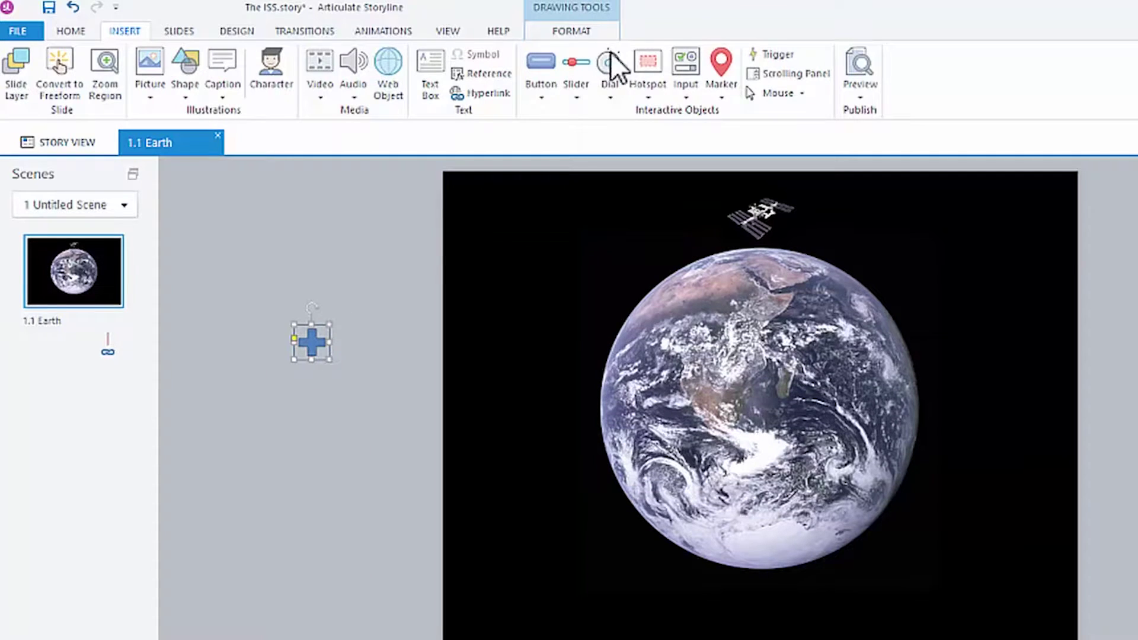
left_click(554, 22)
left_click(711, 54)
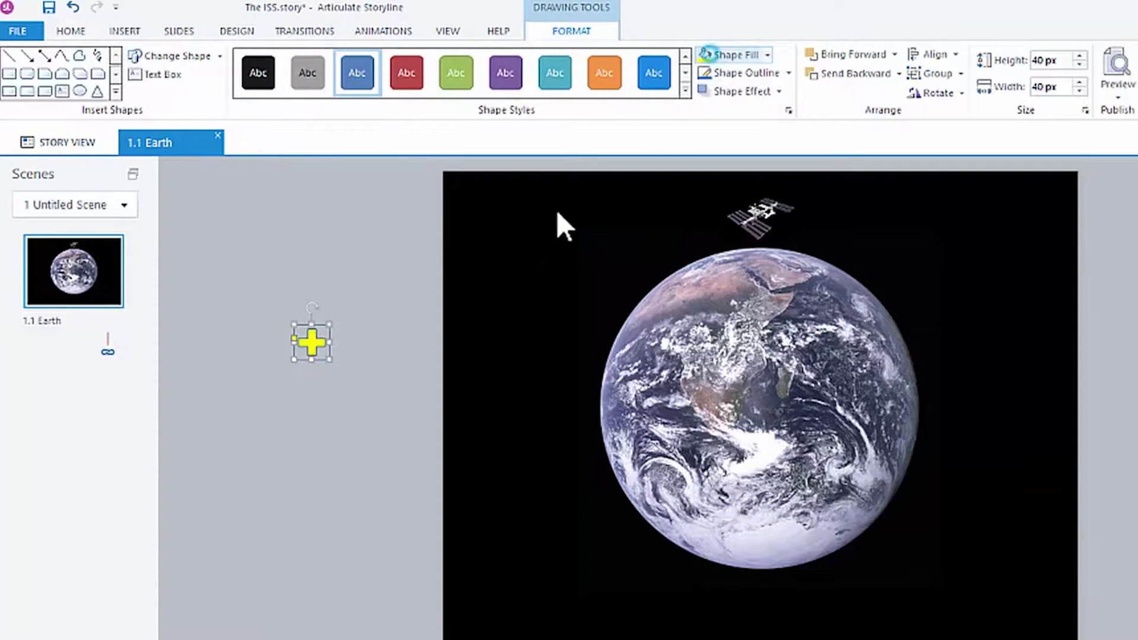
left_click_drag(315, 339, 668, 391)
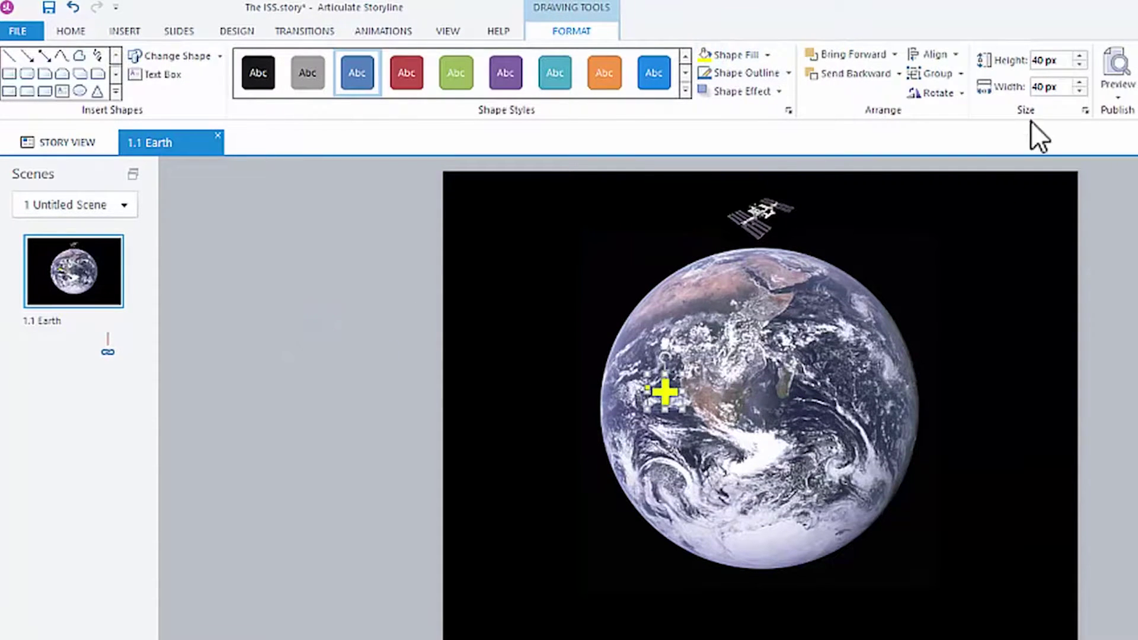
- Align the yellow plus to the centre and middle of the slide
left_click(934, 54)
left_click(968, 95)
left_click(935, 54)
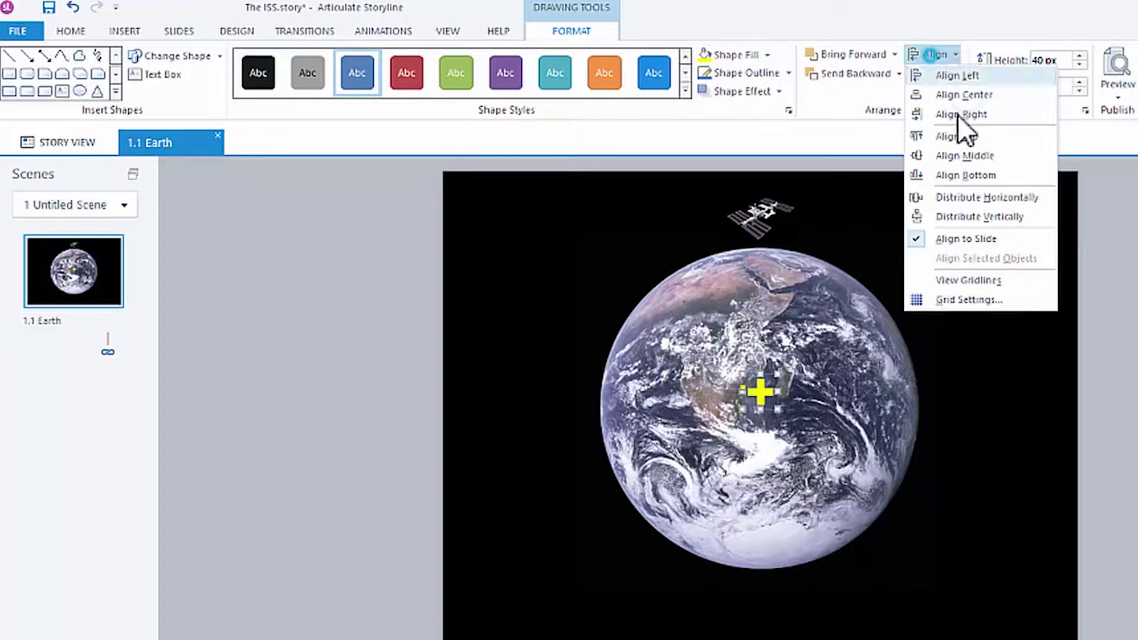
left_click(958, 156)
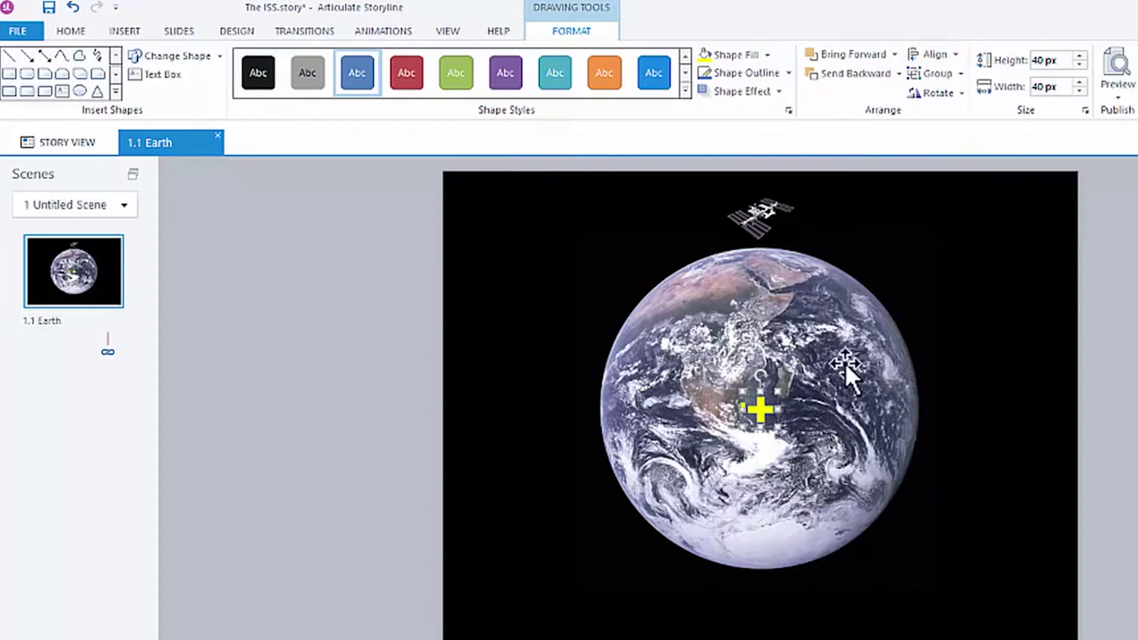
left_click(737, 222)
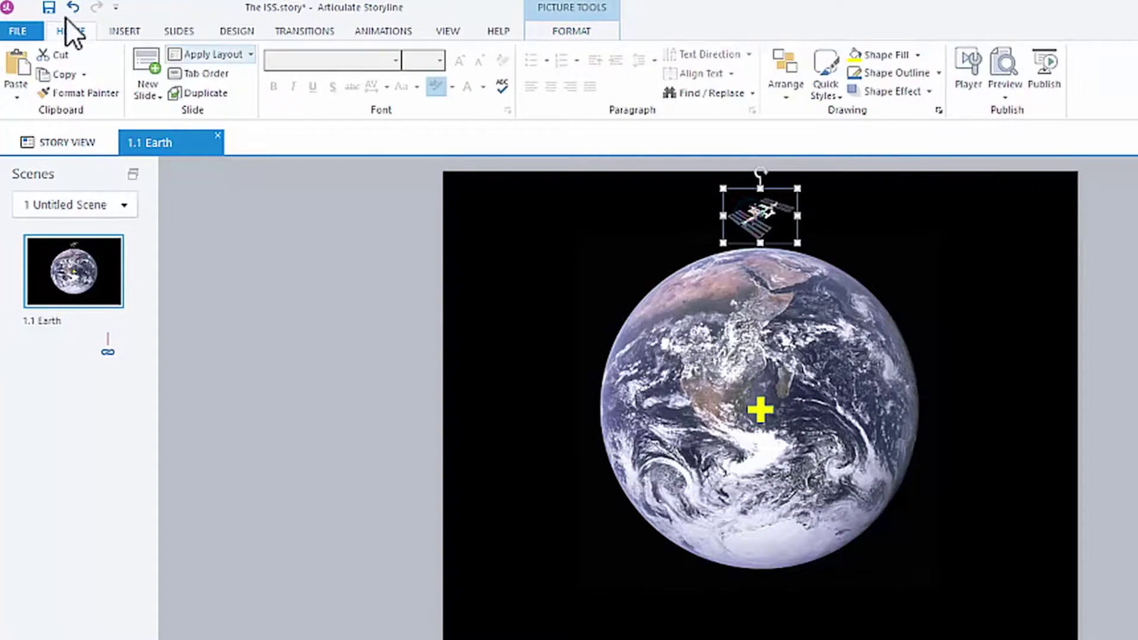
- Convert the ISS picture into a dial around the yellow centre cross
left_click(122, 31)
left_click(610, 86)
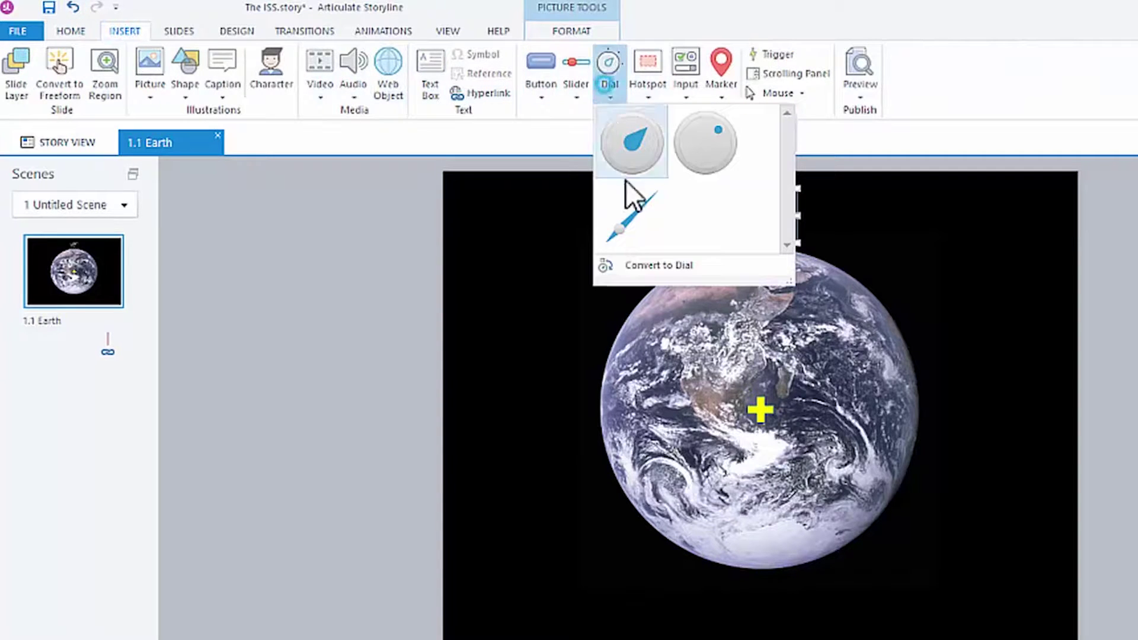
left_click(646, 266)
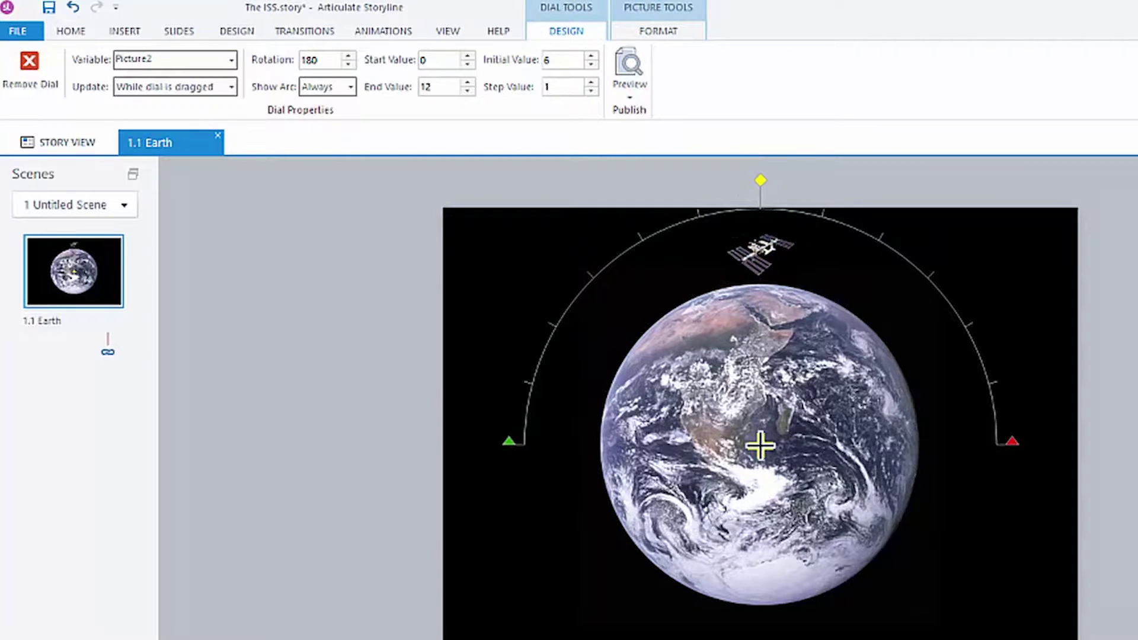
left_click(760, 429)
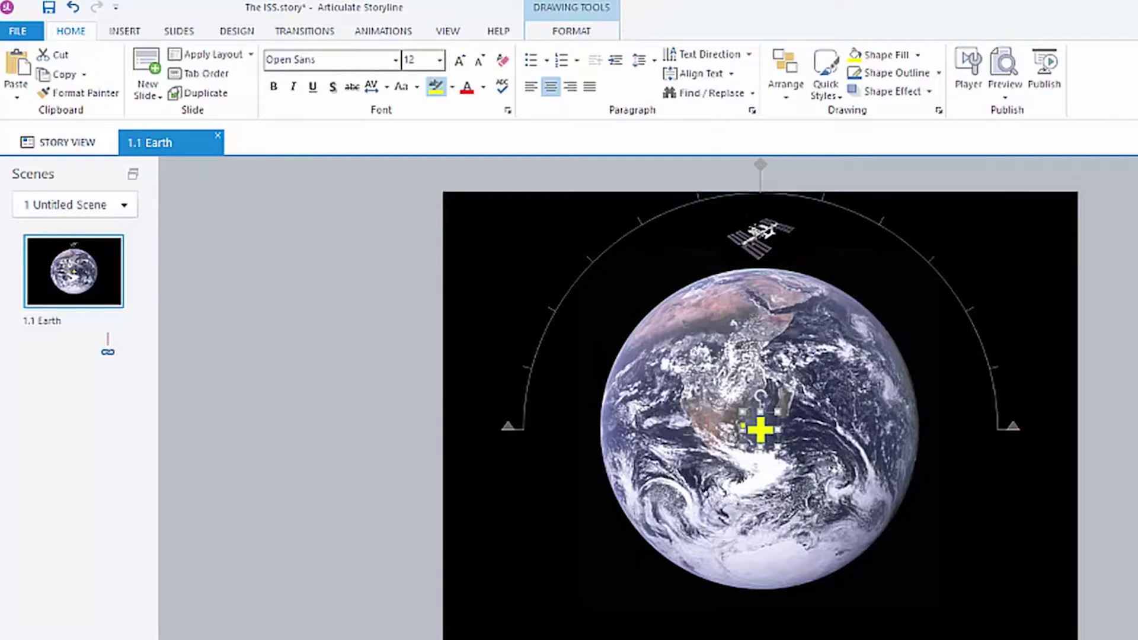
left_click(855, 312)
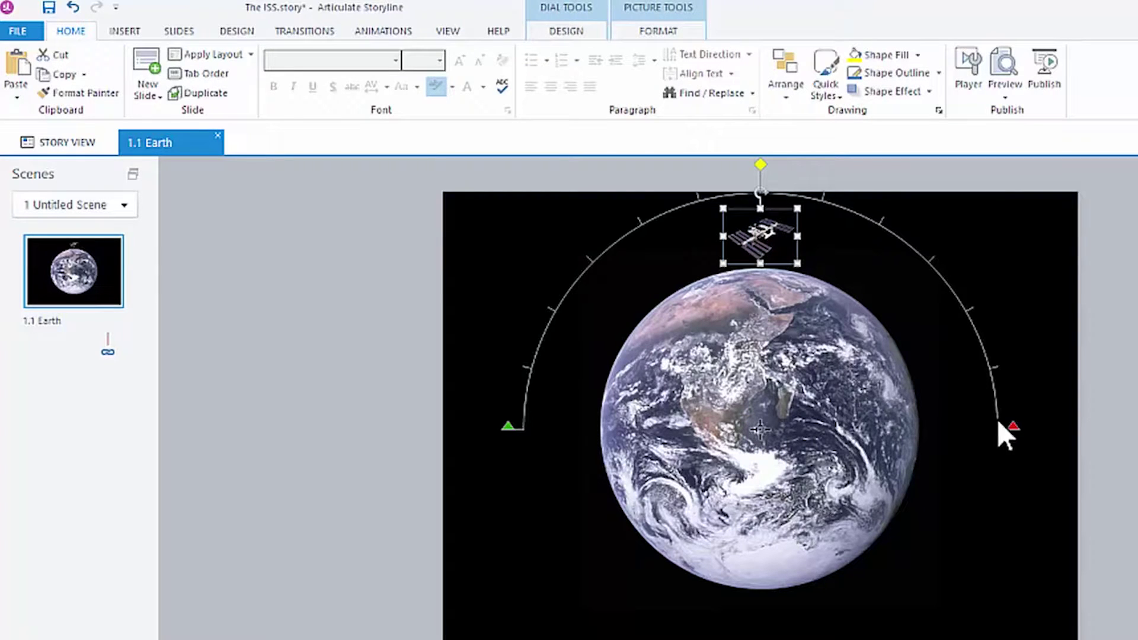
- Extend the dial's arc and place the ISS at the top of its orbit circle
left_click_drag(1014, 428, 563, 433)
scroll(564, 439, "down", 1)
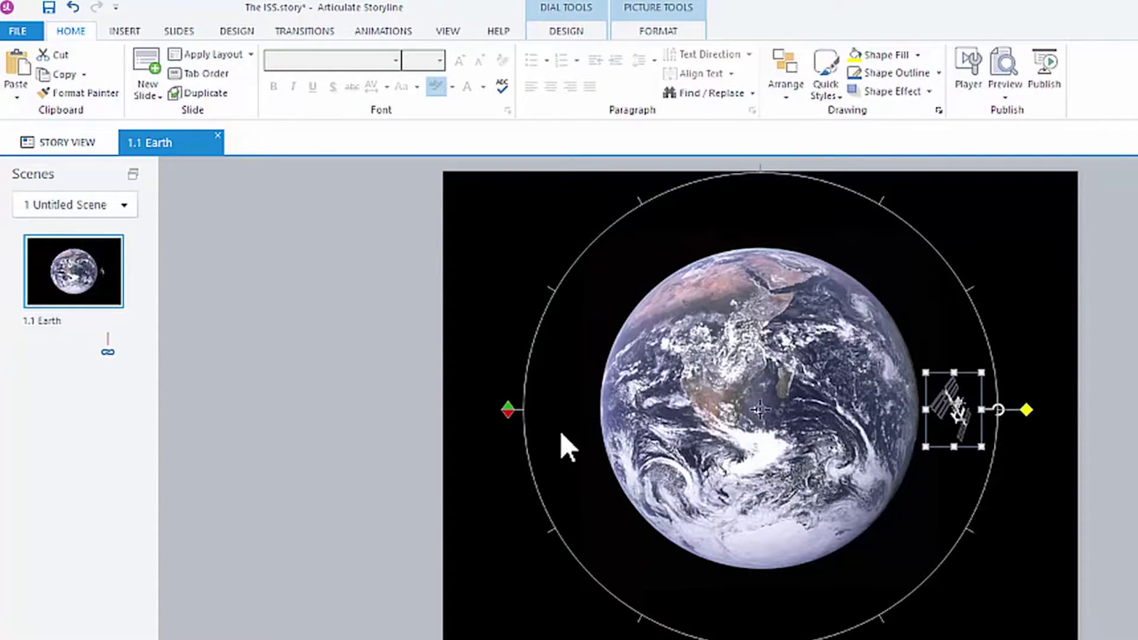
left_click_drag(507, 403, 762, 251)
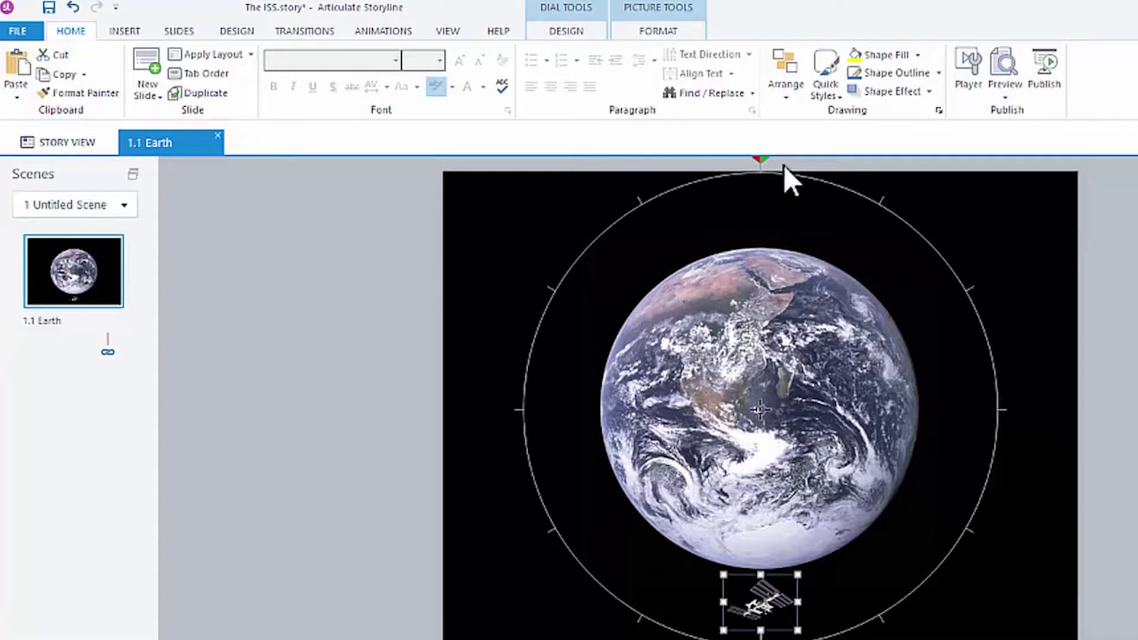
key("ctrl+z")
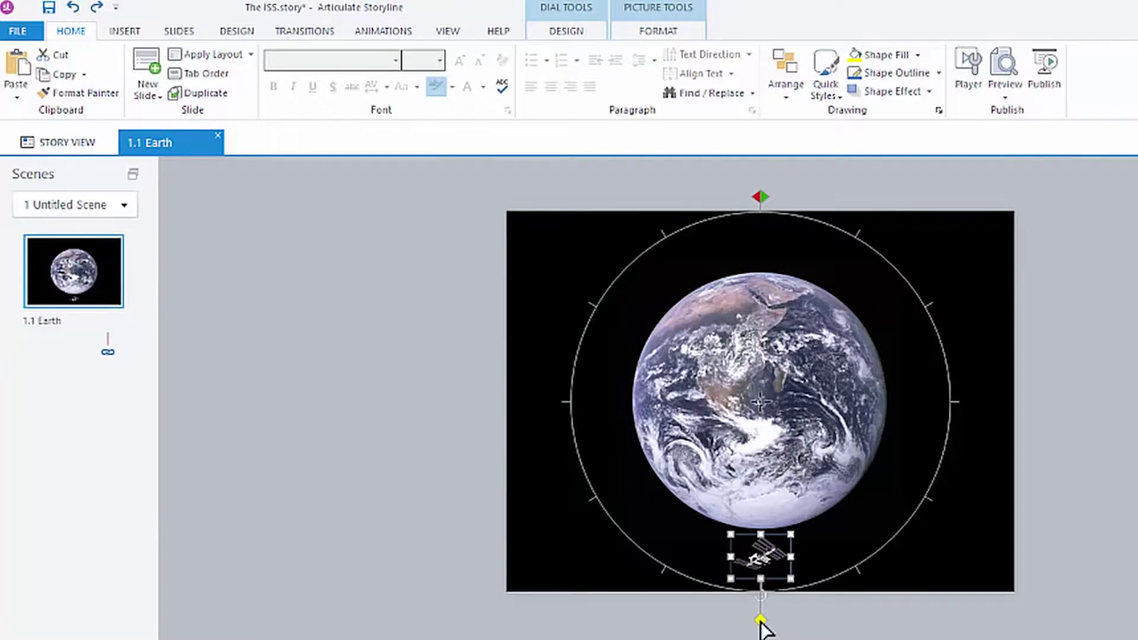
left_click_drag(778, 620, 766, 218)
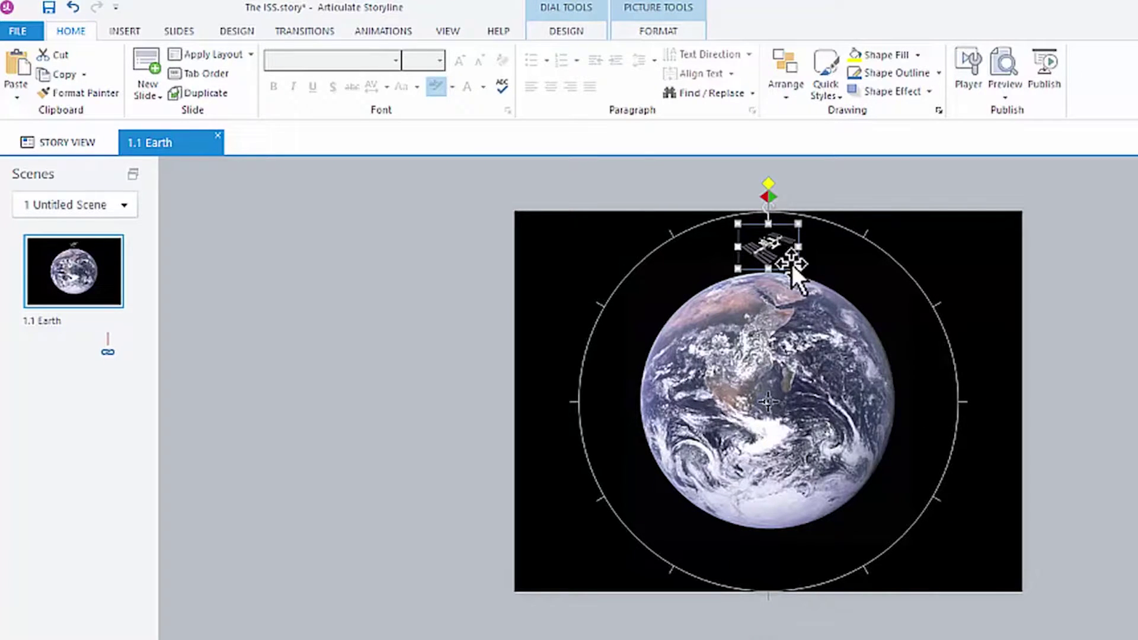
left_click(1004, 96)
- Preview the current slide, test-drag the ISS, then select the dial's End Value
left_click(1026, 113)
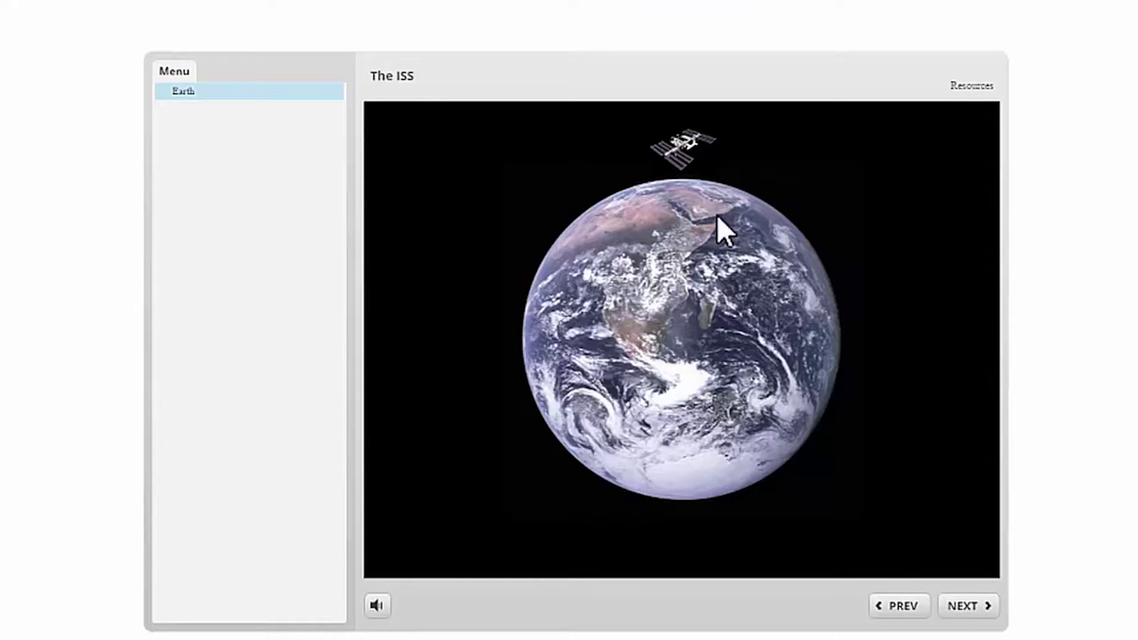
left_click(692, 164)
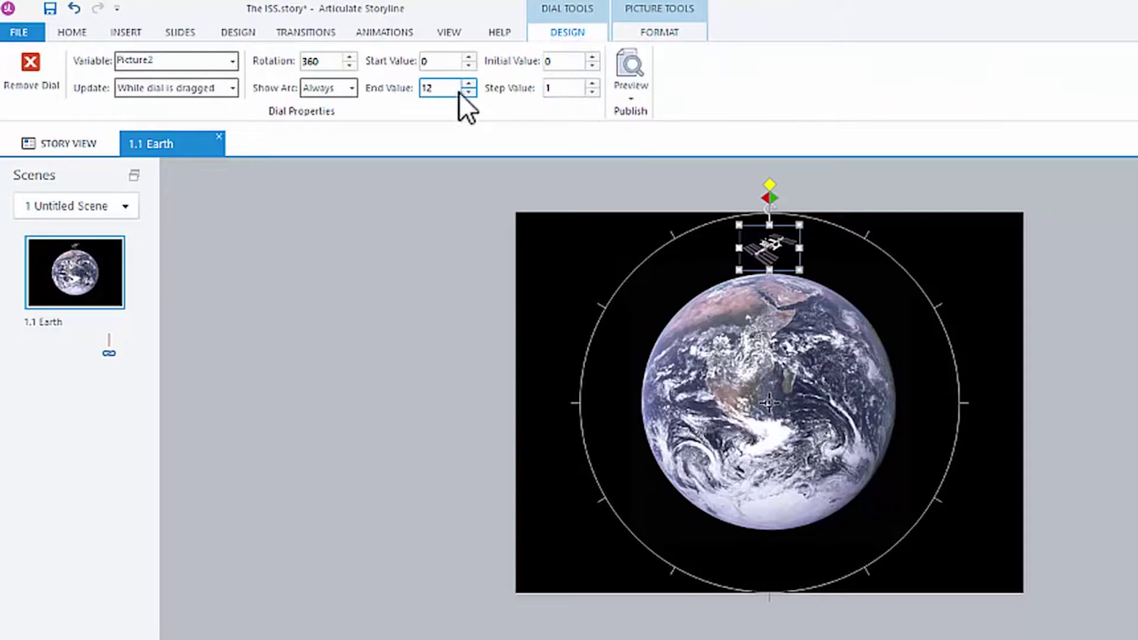
double_click(445, 88)
- Set the dial's End Value to 100 and test-drag the ISS around the Earth in preview
type("100")
key("Return")
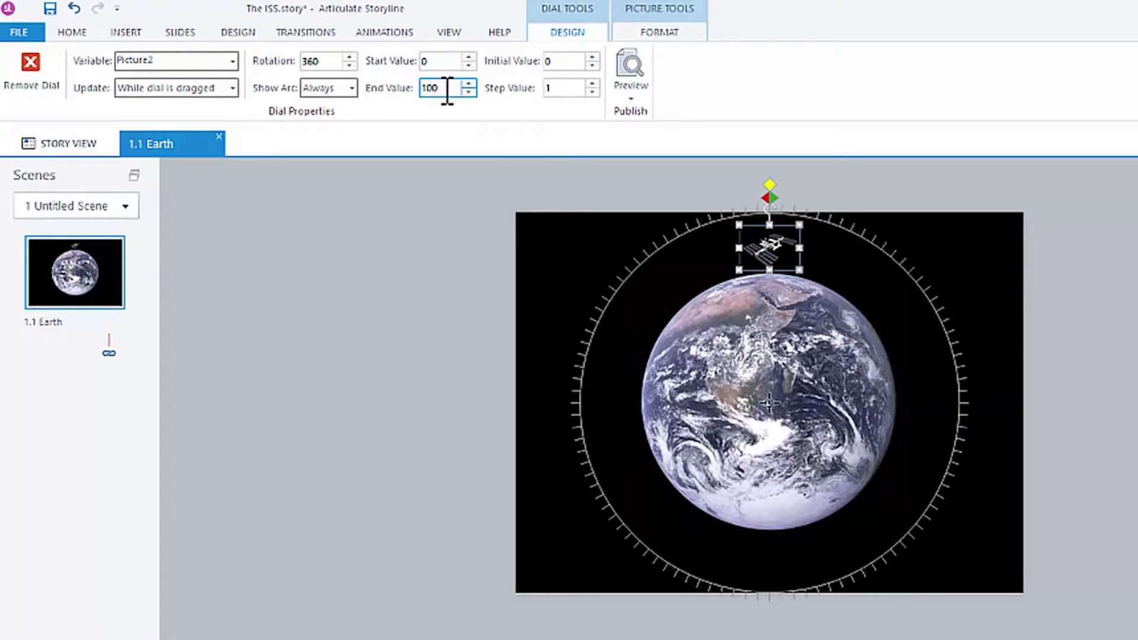
left_click(631, 97)
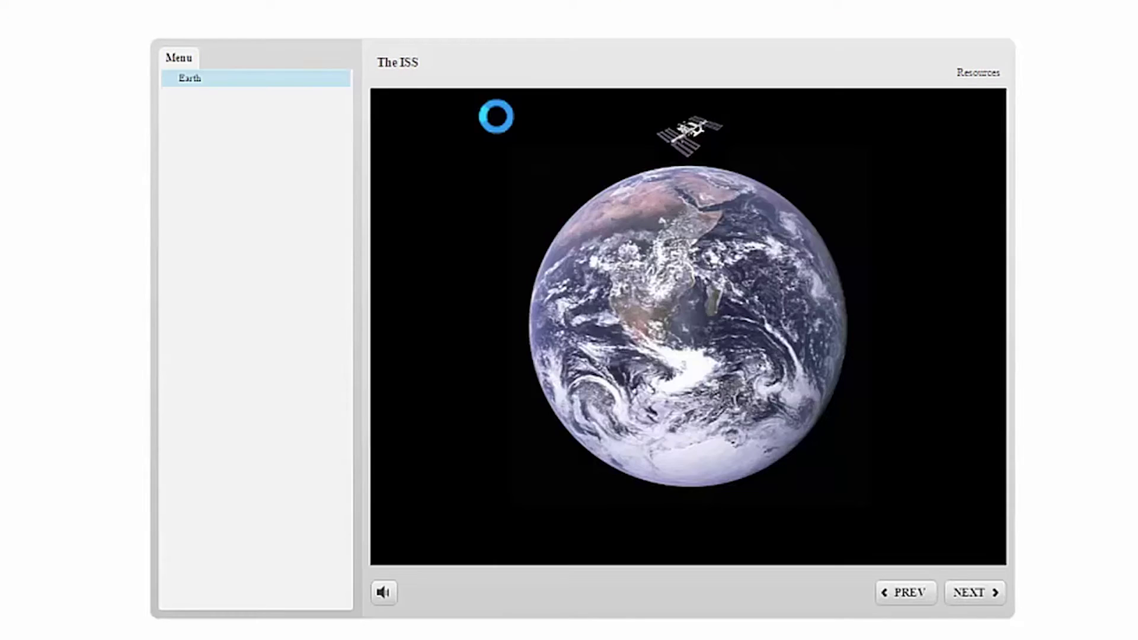
left_click_drag(722, 160, 688, 142)
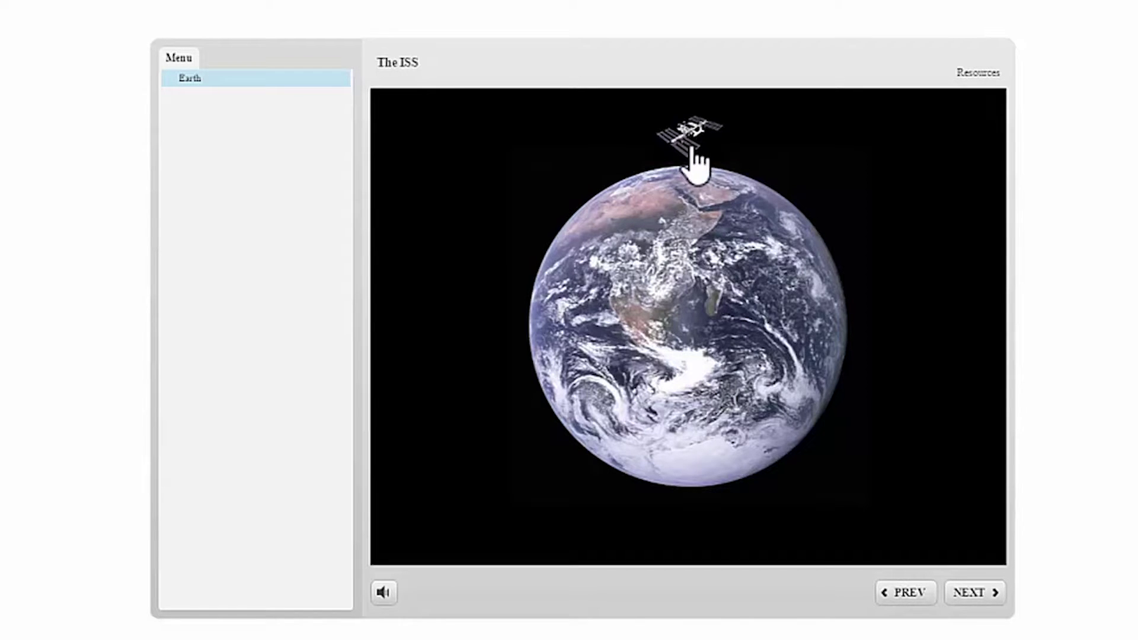
left_click_drag(697, 163, 600, 222)
left_click_drag(704, 148, 528, 252)
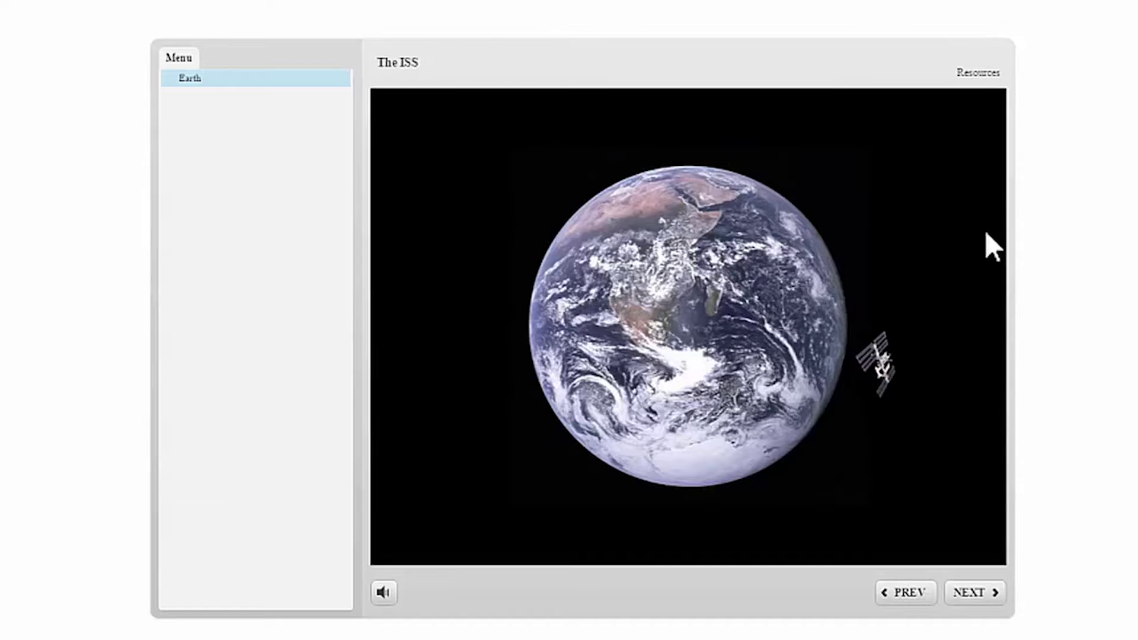
left_click_drag(663, 159, 847, 197)
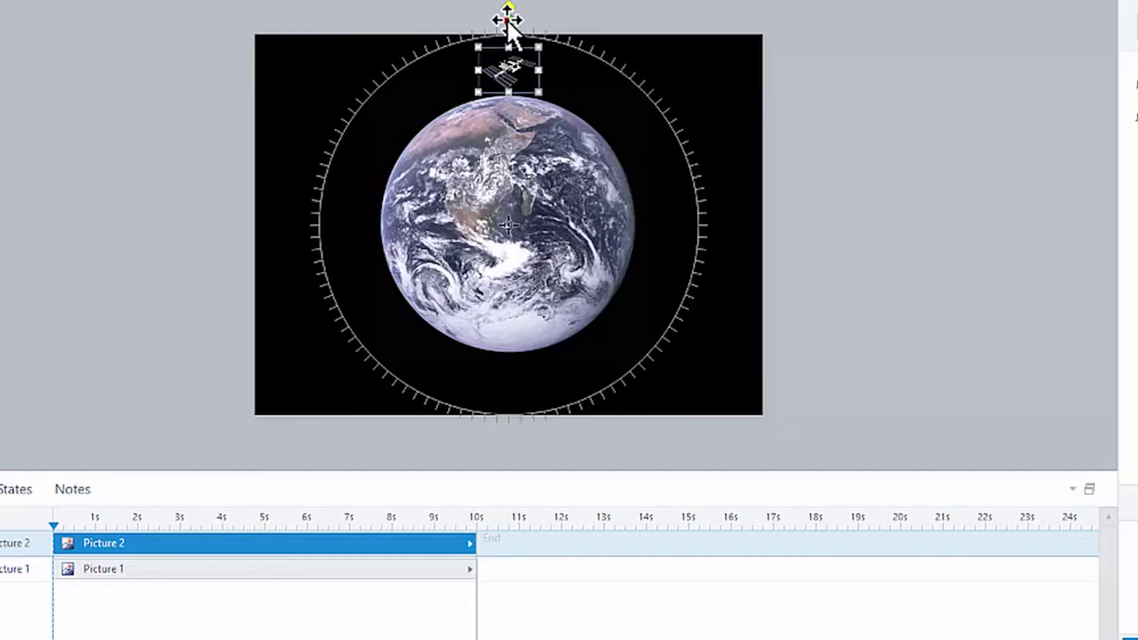
- Drag the dial's arc handle to the top to form a full 360° ring of ticks
left_click_drag(360, 100, 624, 333)
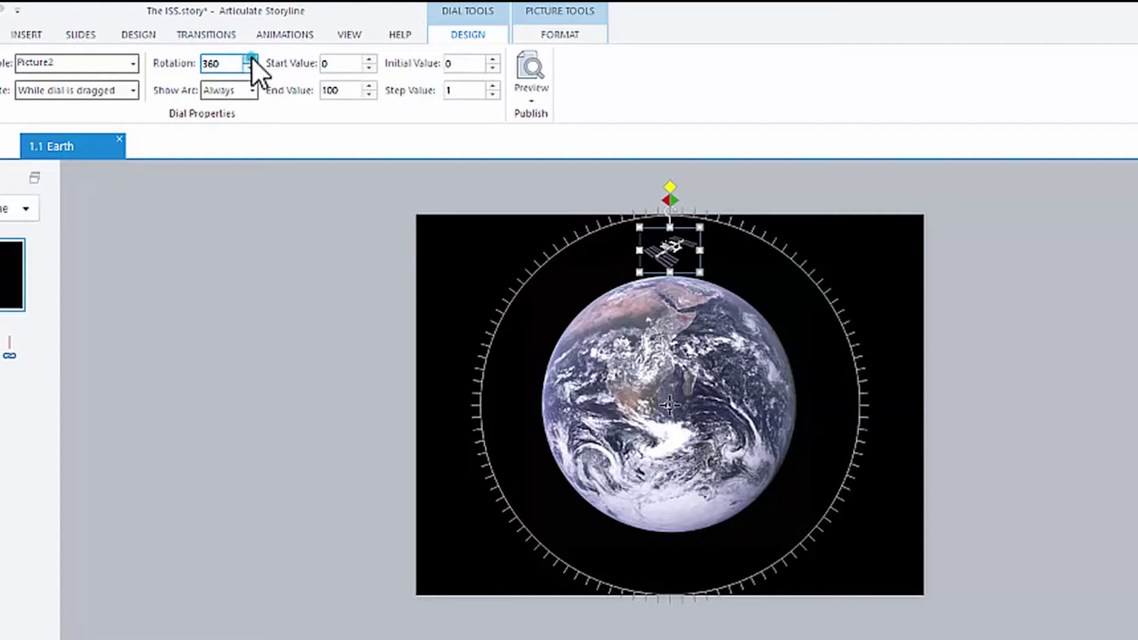
- Nudge the dial's Rotation with the spin arrows, then enter 9999 as the rotation
left_click(251, 58)
left_click(251, 59)
left_click(251, 58)
left_click(251, 58)
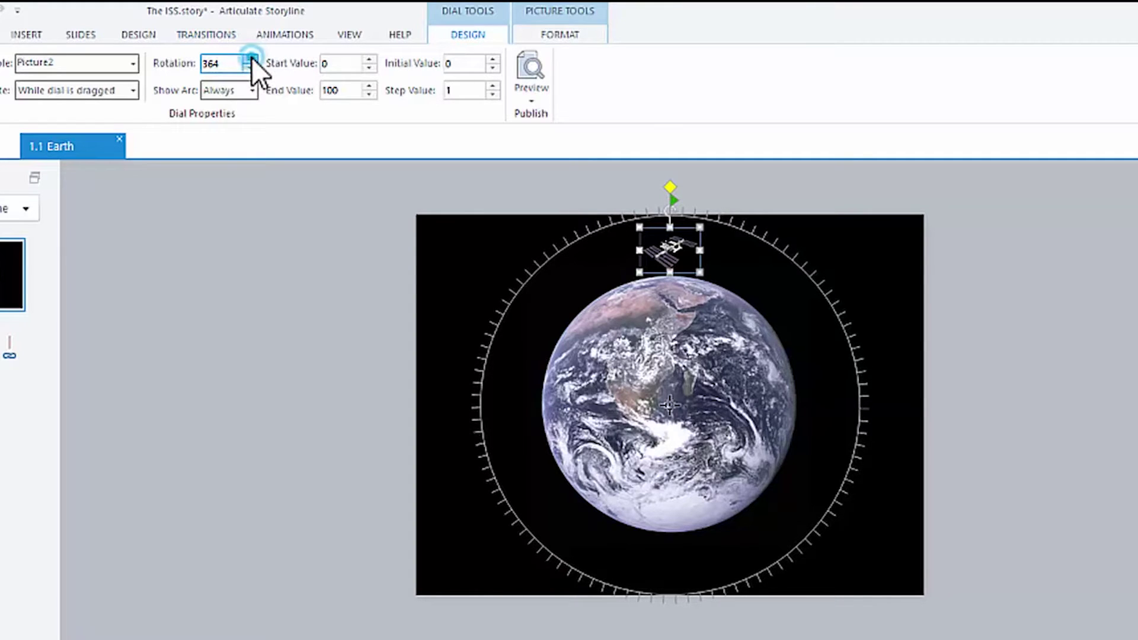
left_click(252, 58)
left_click(251, 58)
left_click(251, 58)
left_click(251, 58)
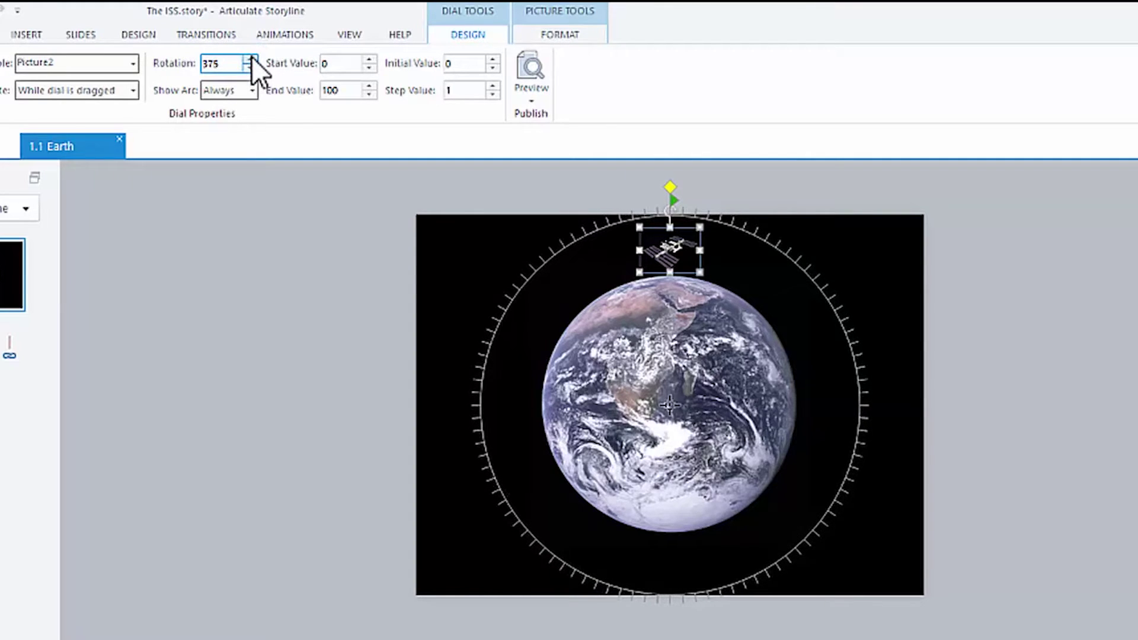
left_click(251, 57)
left_click(251, 57)
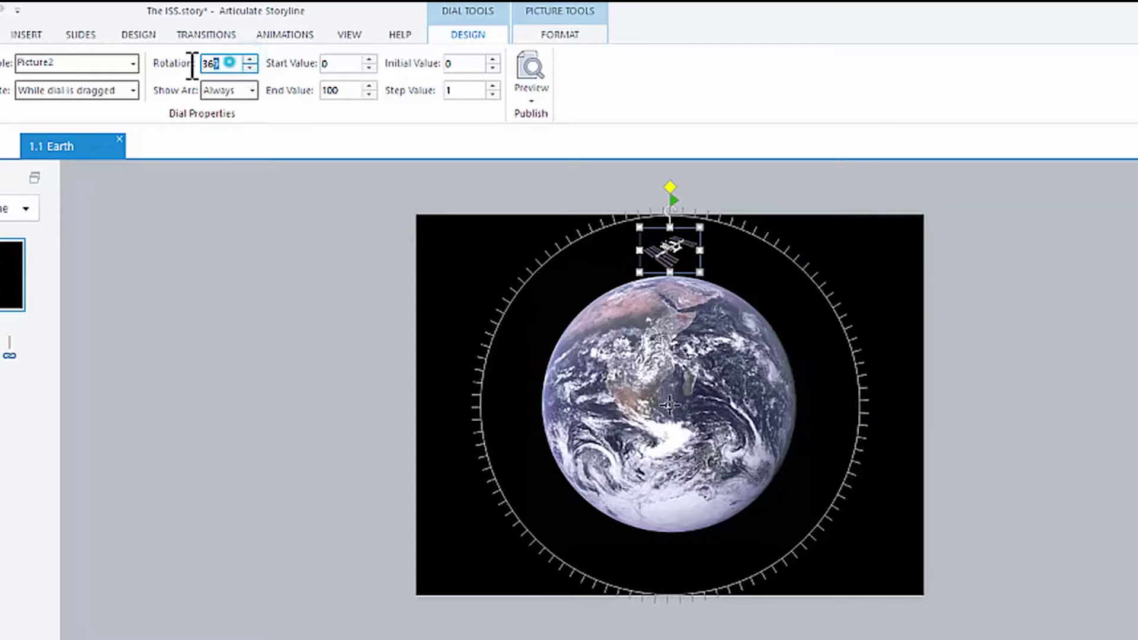
type("9999")
key("Return")
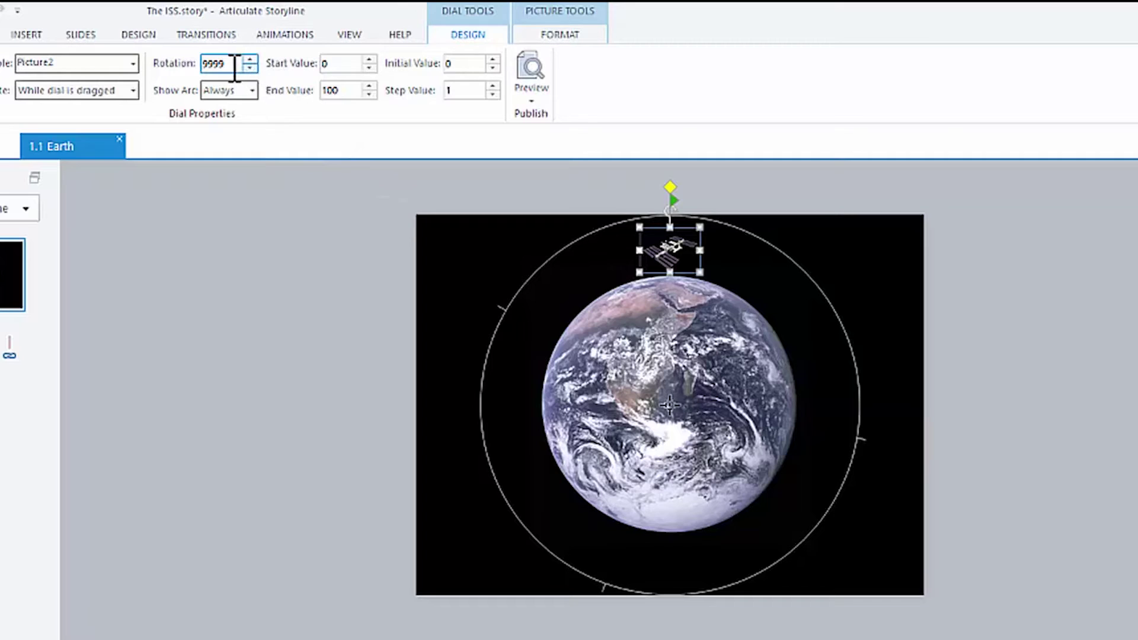
left_click_drag(237, 63, 138, 48)
- Set the dial's Rotation to 3600, End Value to 1000 and Initial Value to 500, then preview
type("3600")
key("Return")
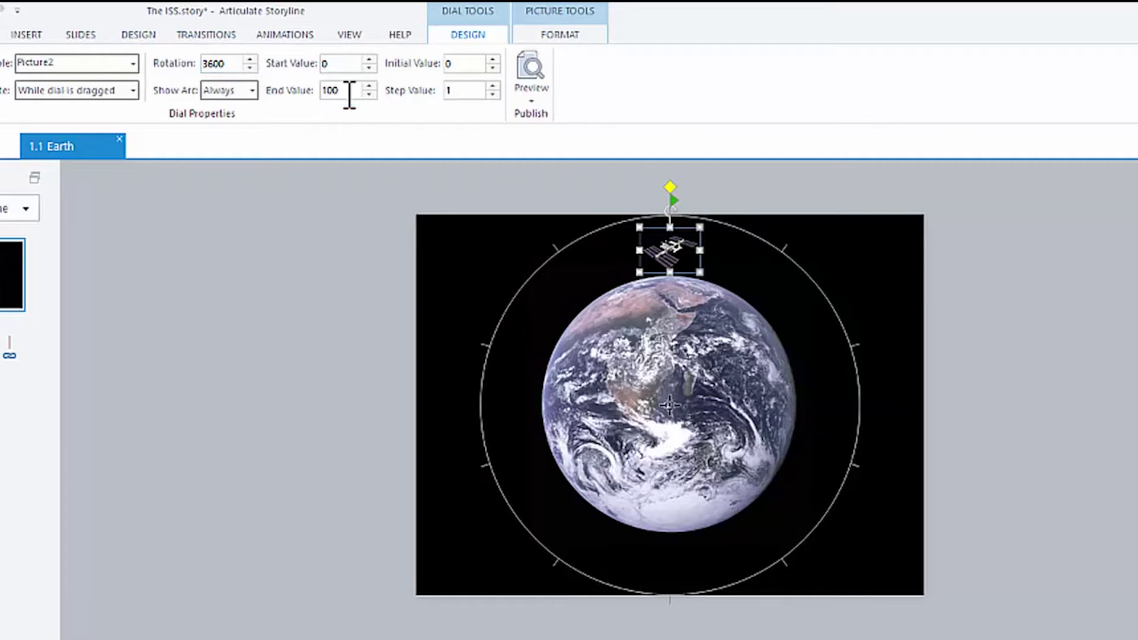
left_click_drag(350, 95, 295, 90)
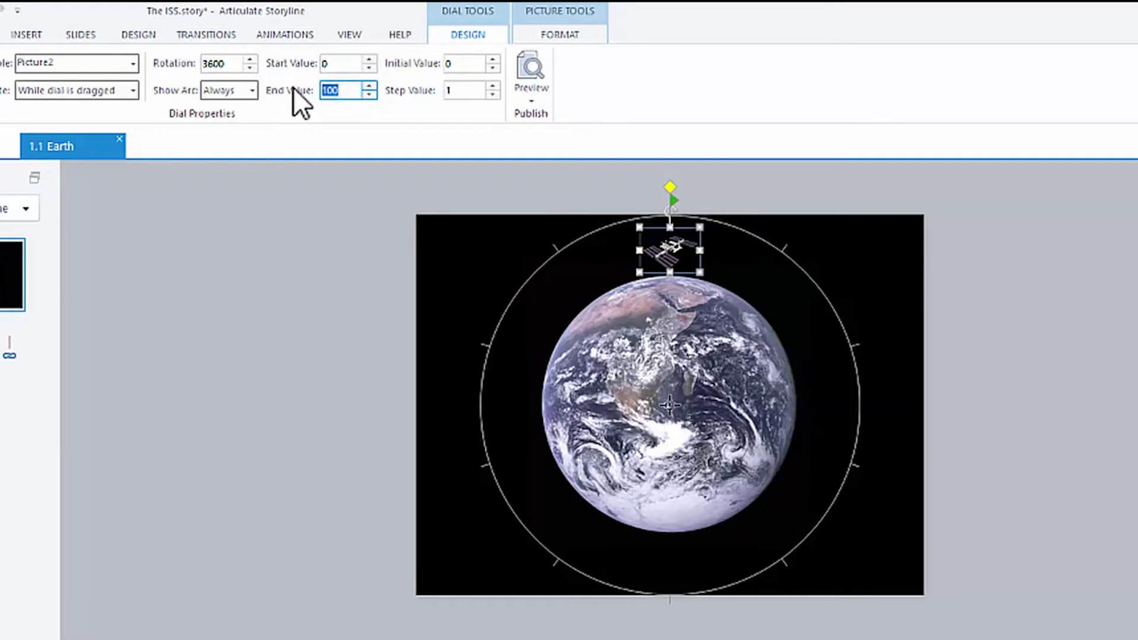
type("1000")
key("Return")
left_click(465, 63)
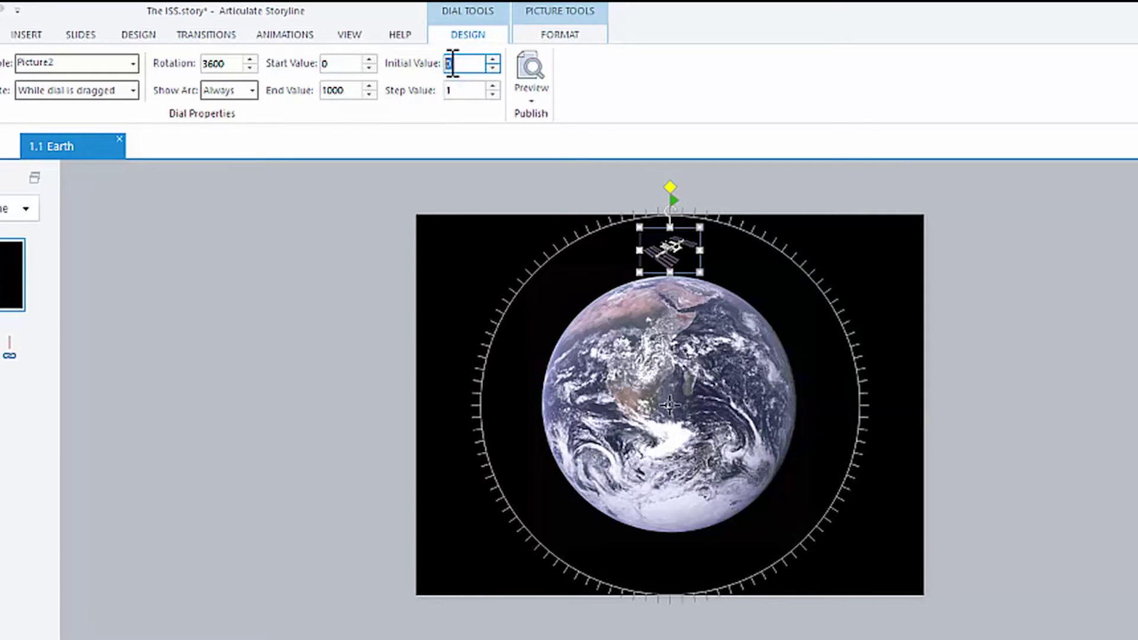
type("500")
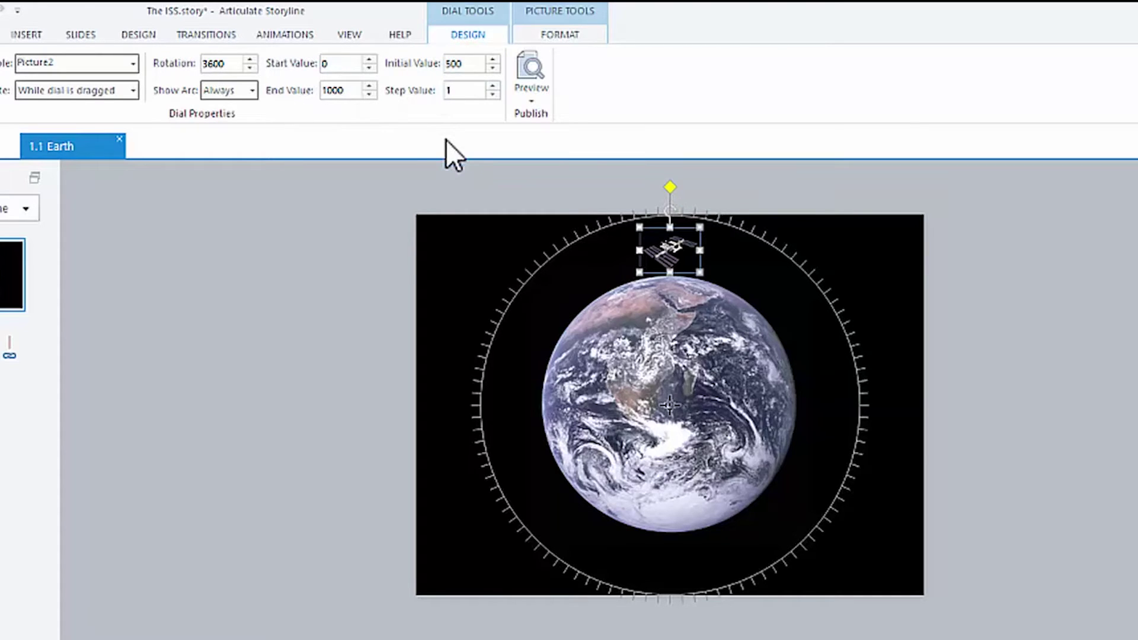
left_click(536, 77)
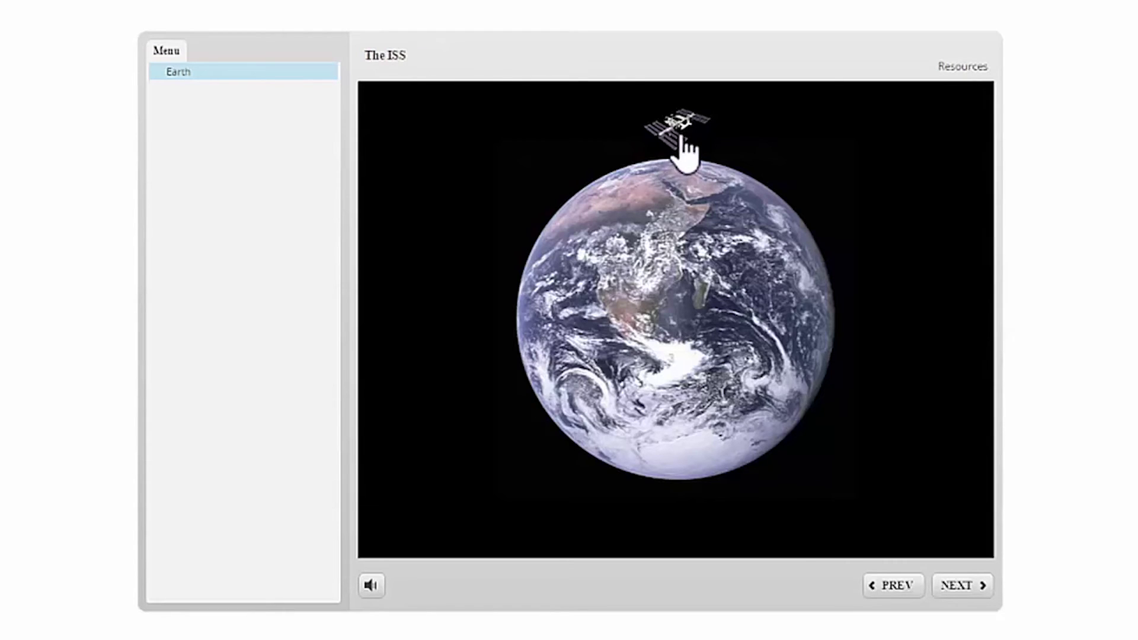
- Drag the ISS along its orbit to the Earth's right side in the preview
left_click_drag(682, 138, 853, 237)
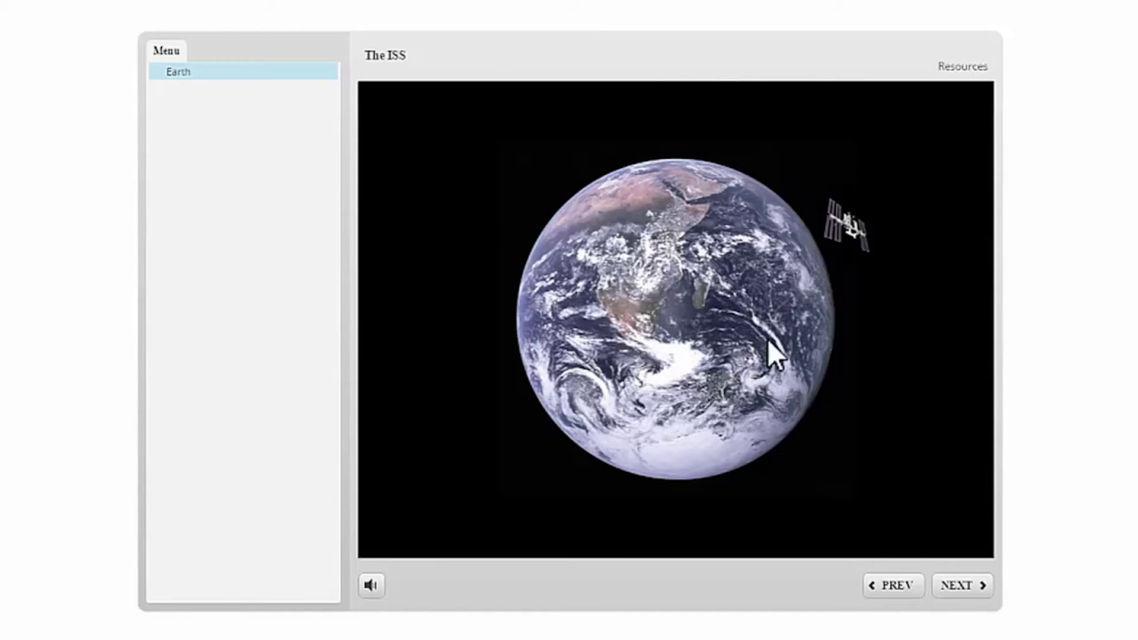